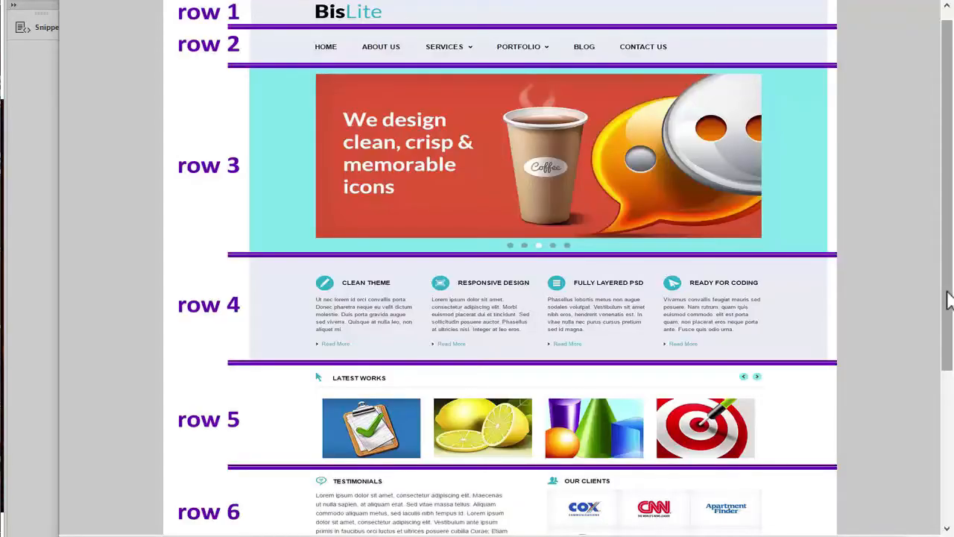
pyautogui.moveTo(948, 298); pyautogui.dragTo(950, 466)
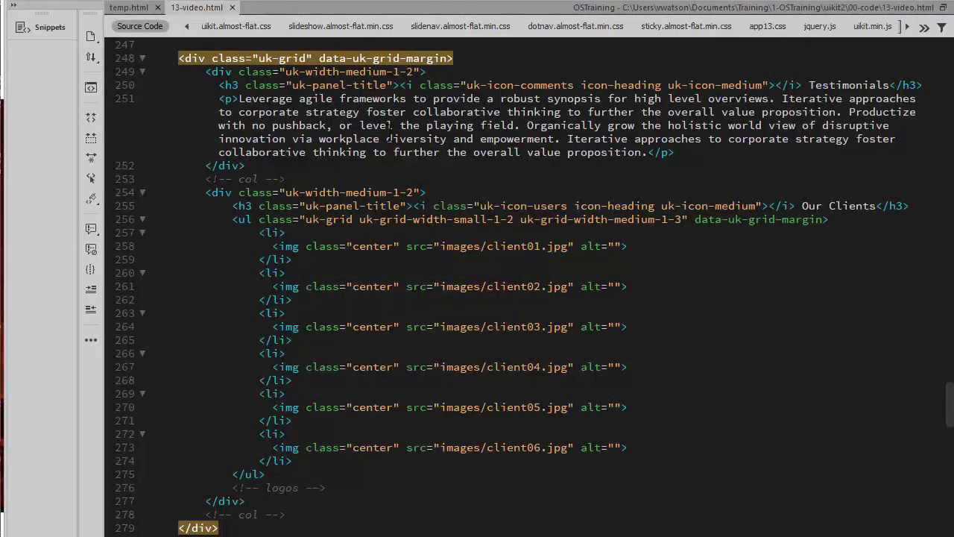
# - Inspect the Testimonials heading, its comments icon, the Our Clients heading and the client logo list items
pyautogui.click(221, 85)
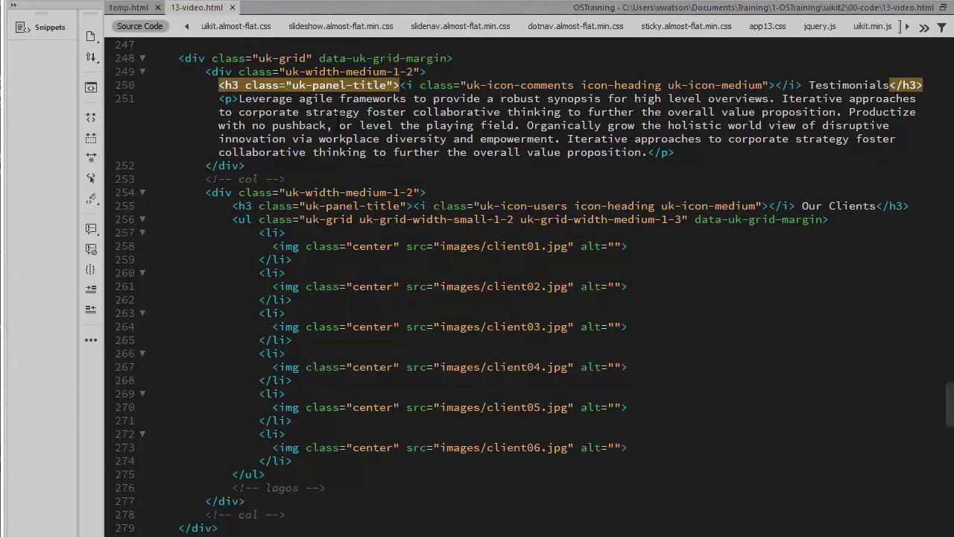
pyautogui.click(403, 85)
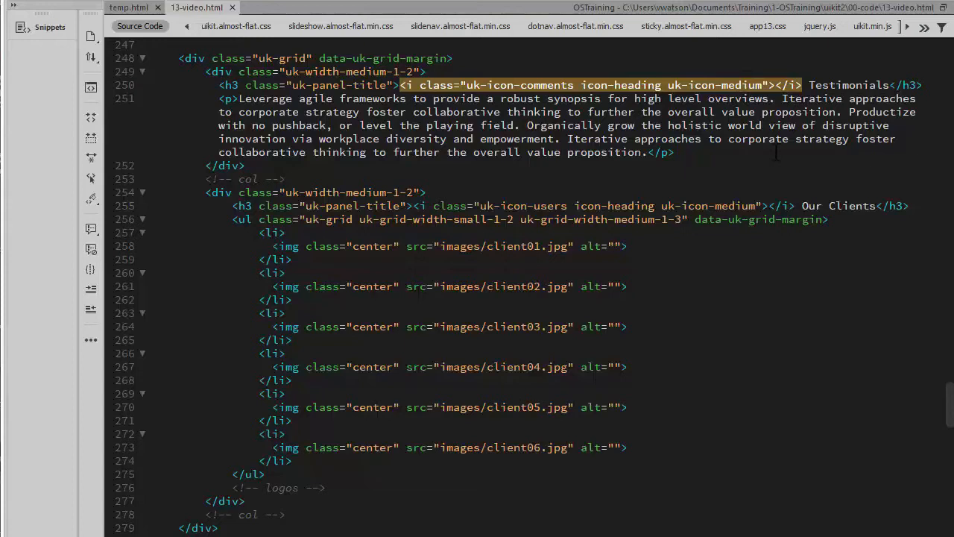
pyautogui.click(359, 206)
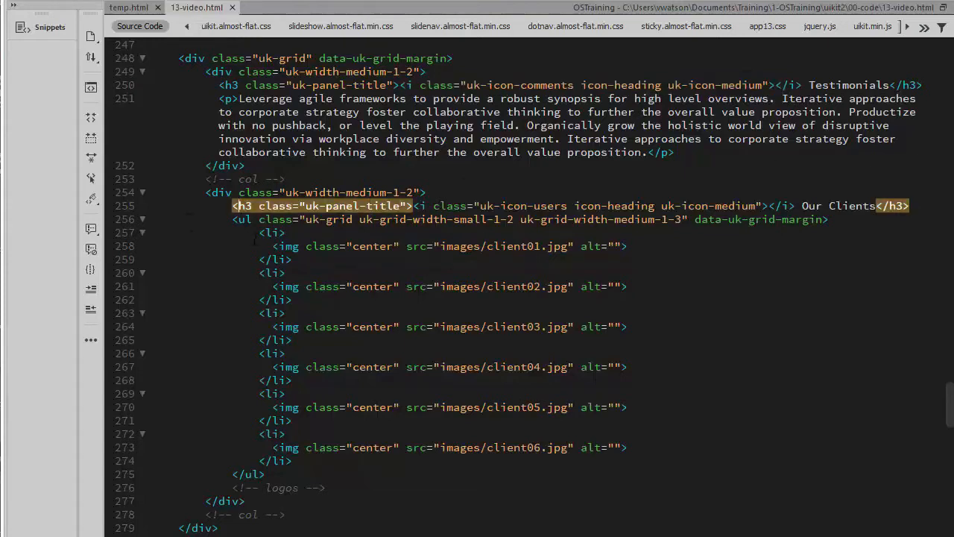
pyautogui.click(240, 219)
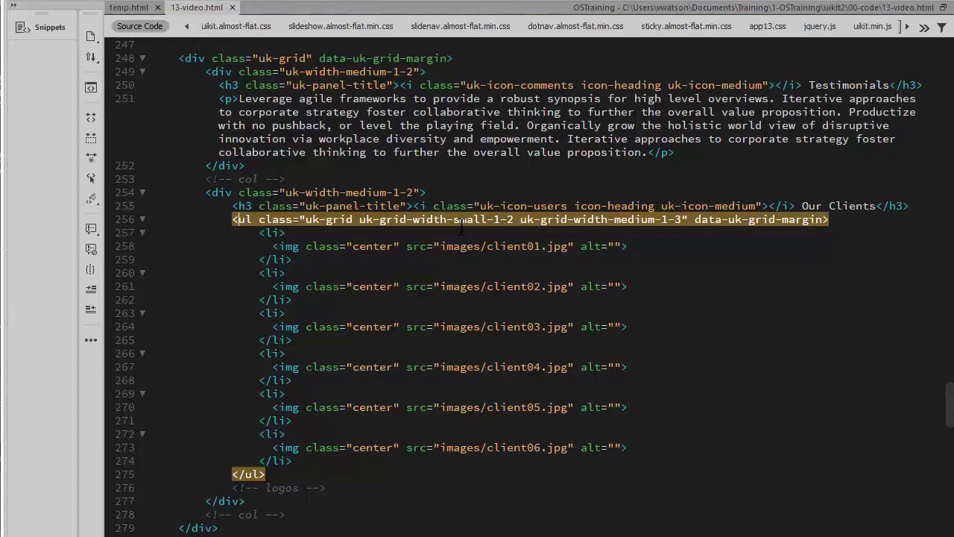
pyautogui.click(345, 261)
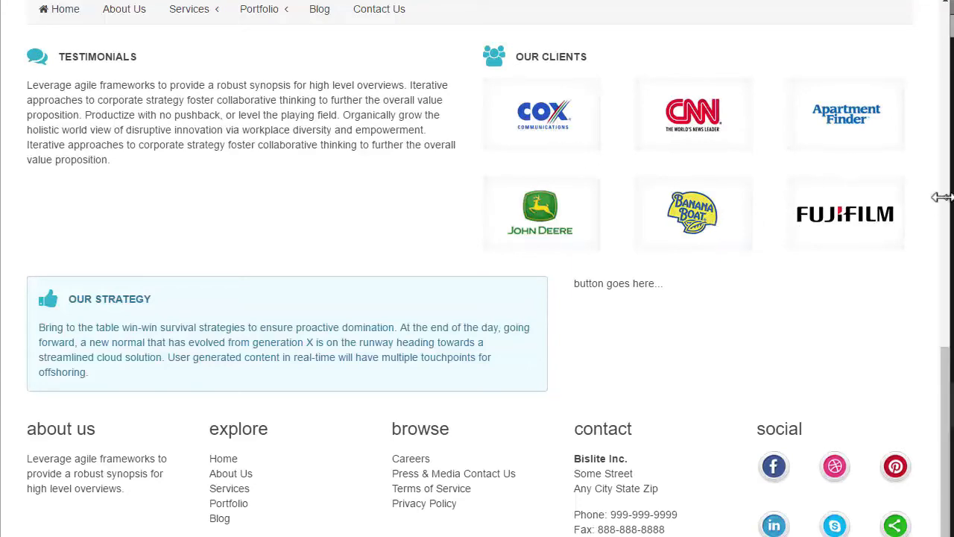
# - Narrow the browser window in two stages until the page collapses to a single column
pyautogui.moveTo(941, 197); pyautogui.dragTo(694, 161)
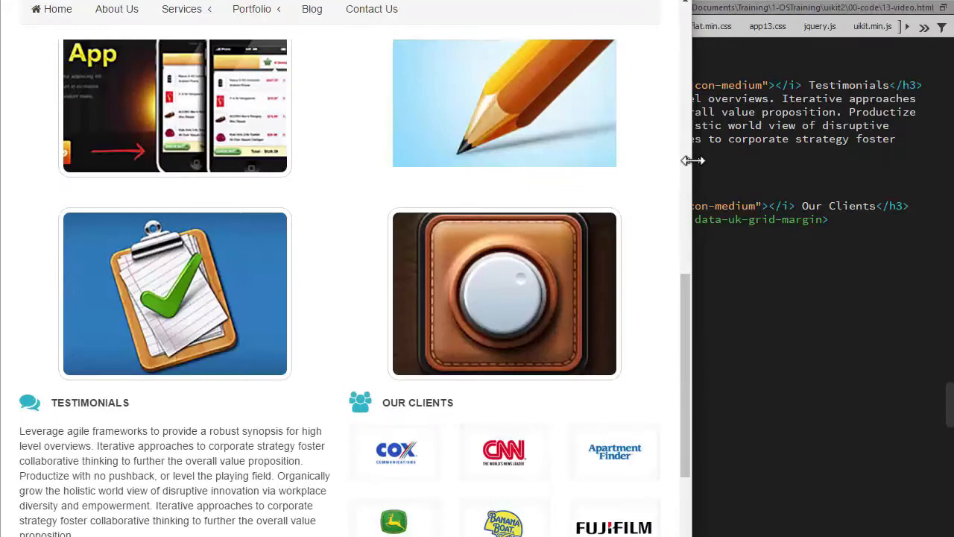
pyautogui.moveTo(687, 350); pyautogui.dragTo(686, 379)
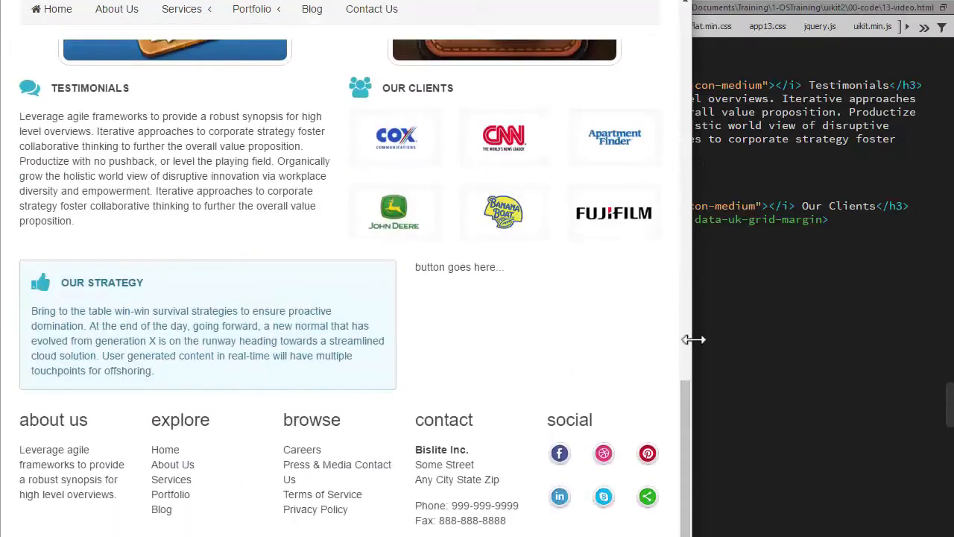
pyautogui.moveTo(690, 340)
pyautogui.mouseDown()
pyautogui.moveTo(507, 295)
pyautogui.moveTo(501, 351)
pyautogui.mouseUp()
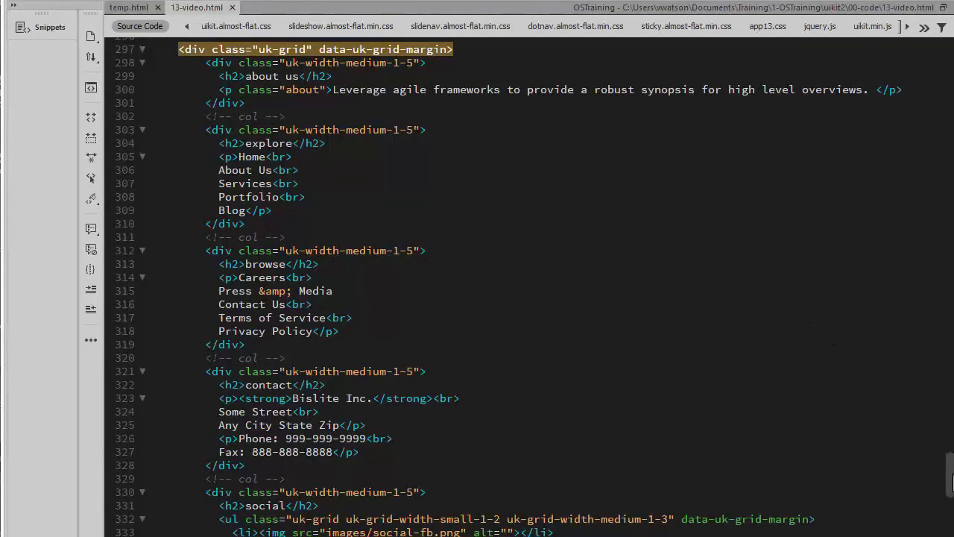
pyautogui.moveTo(952, 478); pyautogui.dragTo(951, 507)
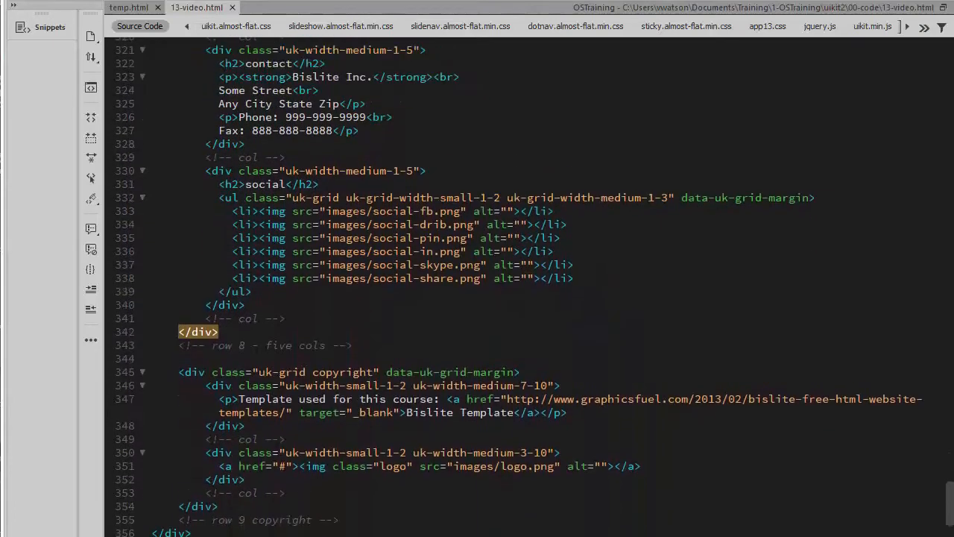
# - Inspect the social column container, its icon list and first item, and the data-uk-grid-margin attribute
pyautogui.click(217, 171)
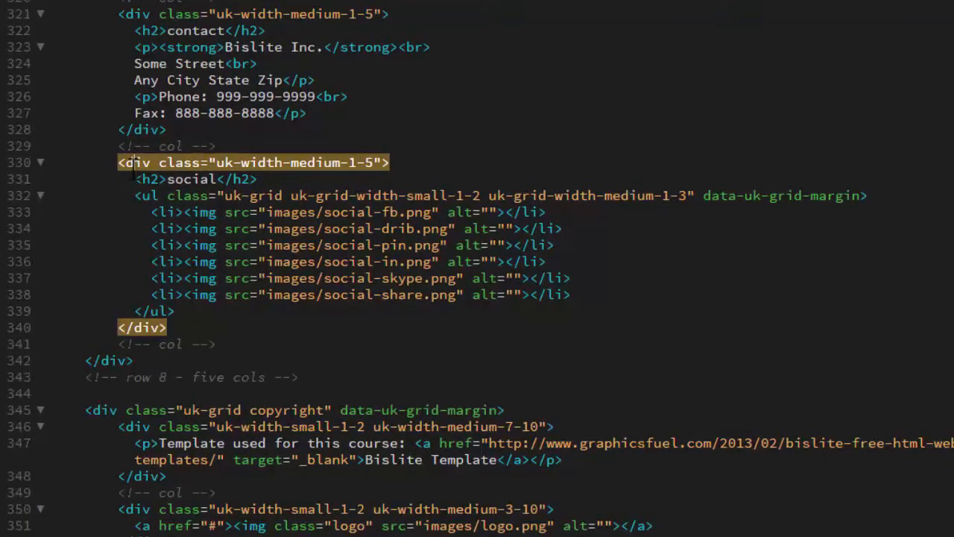
pyautogui.click(136, 195)
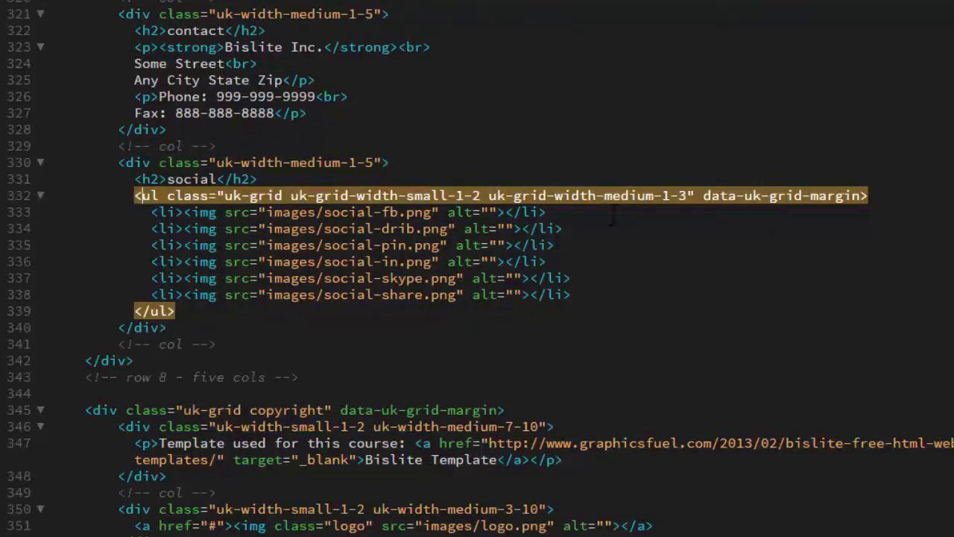
pyautogui.click(163, 212)
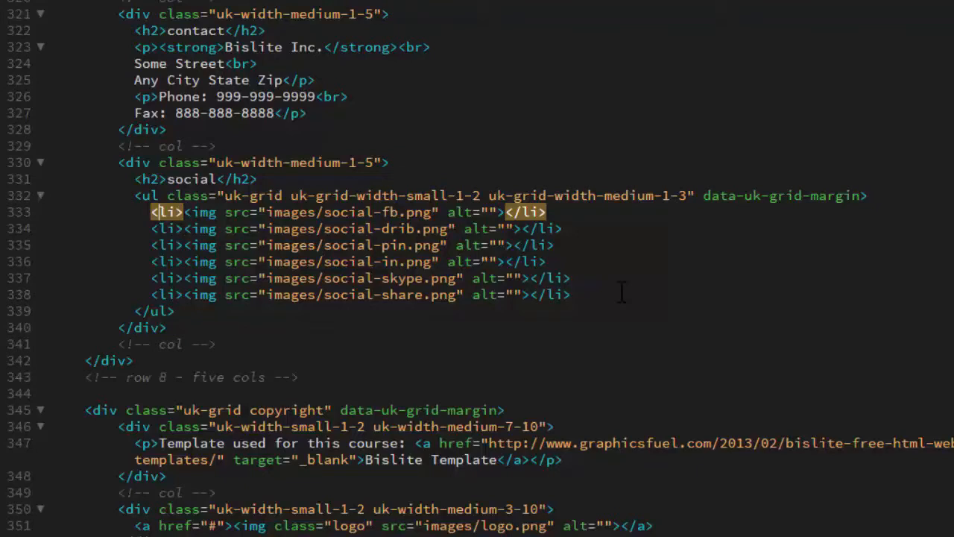
pyautogui.doubleClick(782, 195)
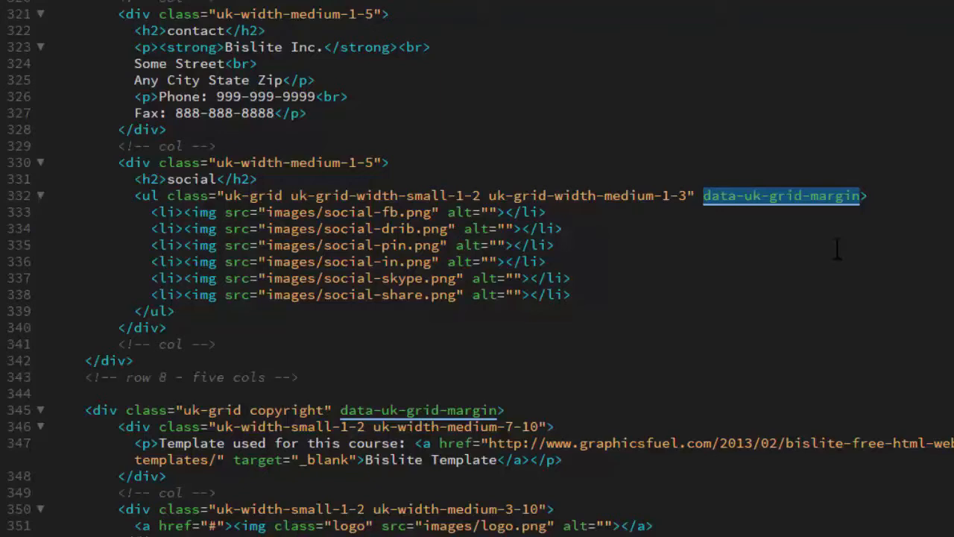
pyautogui.scroll(-2, 477, 269)
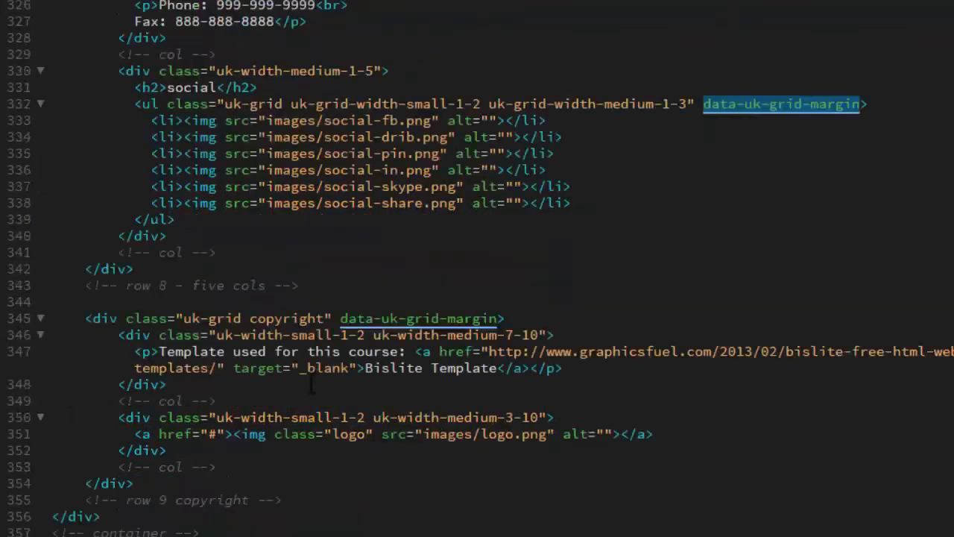
# - Inspect the copyright row container, its text column, the template credit paragraph and the logo link
pyautogui.click(94, 318)
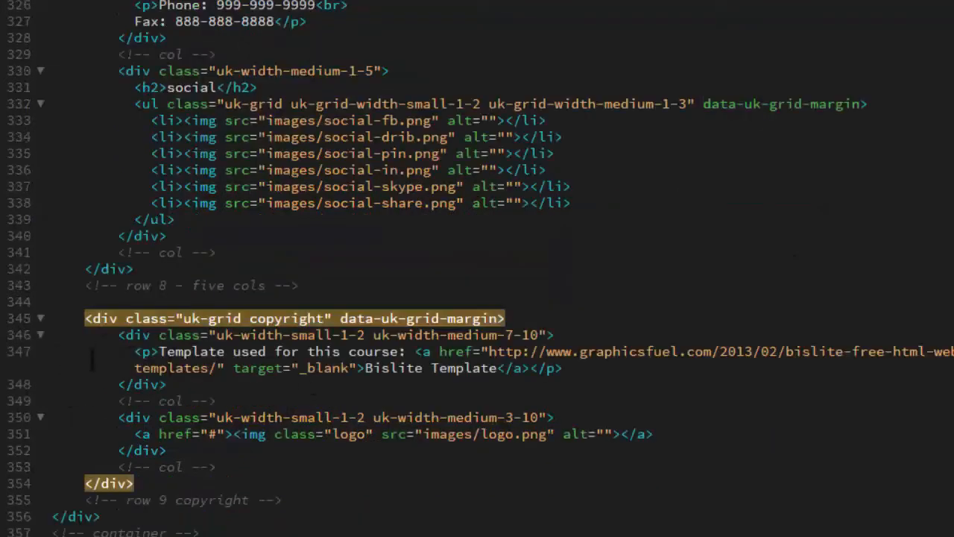
pyautogui.hotkey('ctrl', '-')
pyautogui.click(116, 318)
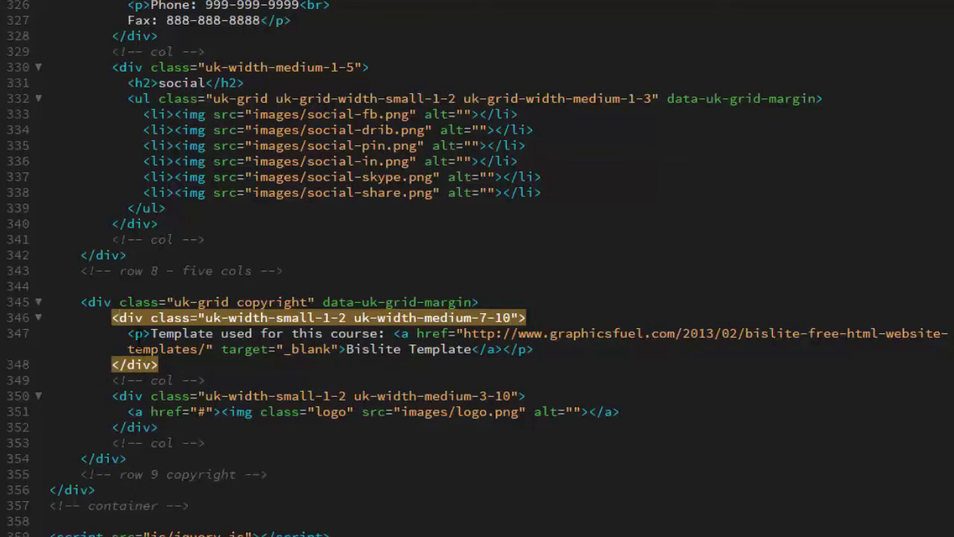
pyautogui.click(136, 333)
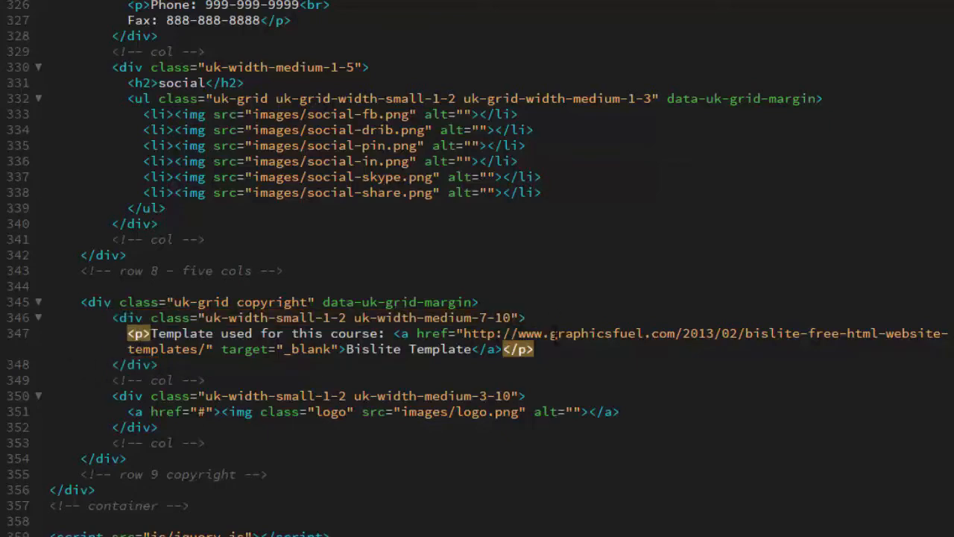
pyautogui.click(179, 411)
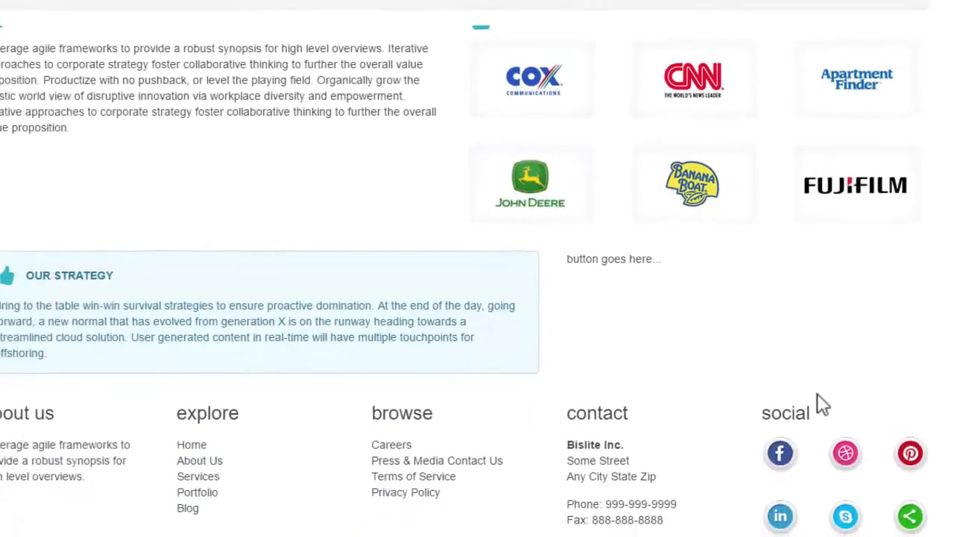
pyautogui.moveTo(950, 474); pyautogui.dragTo(952, 522)
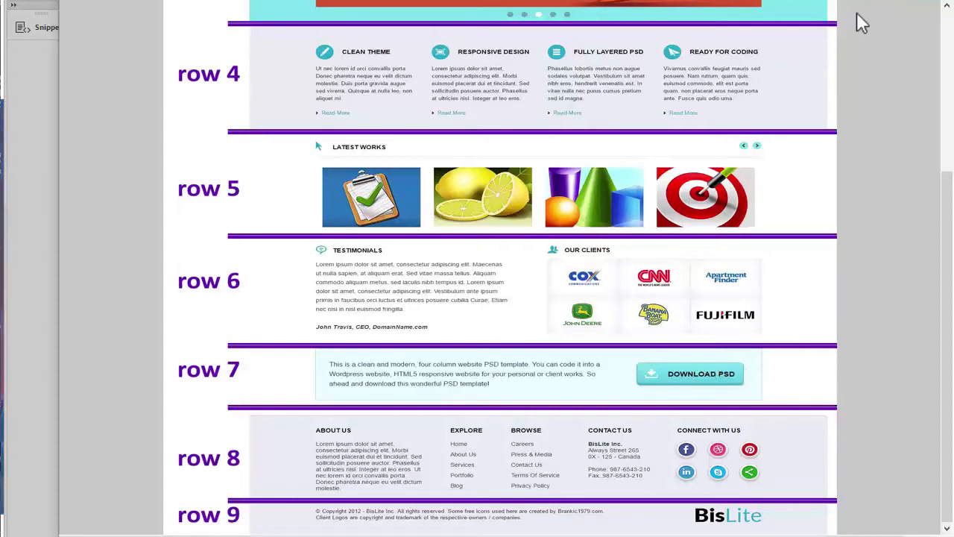
# - Paste the uk-button-large Download PSD anchor markup over the 'button goes here...' placeholder in row 7
pyautogui.hotkey('alt', 'Tab')
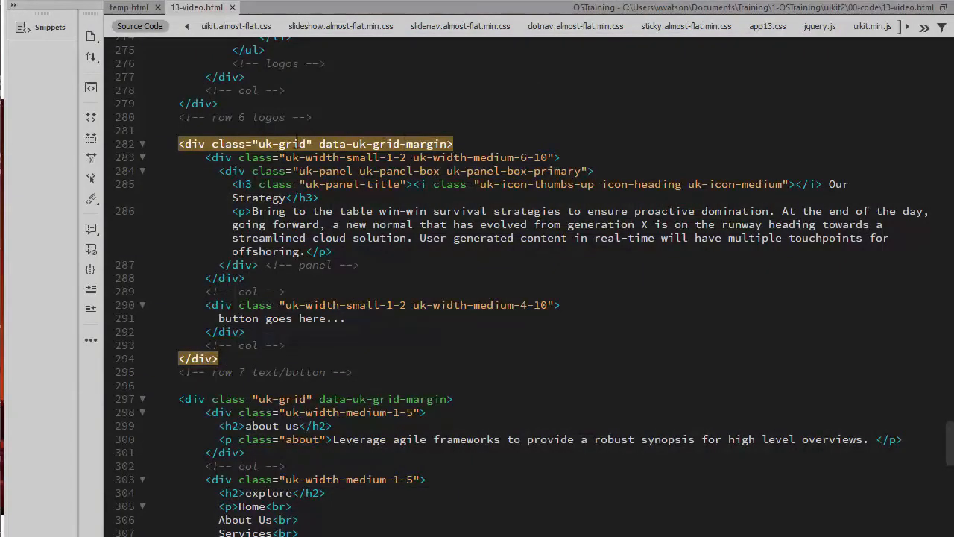
pyautogui.click(224, 171)
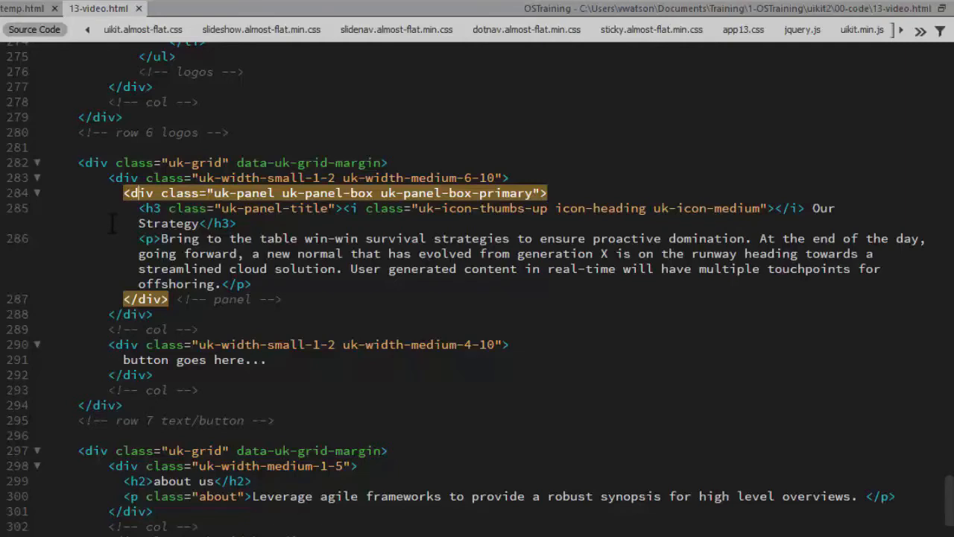
pyautogui.click(306, 361)
pyautogui.moveTo(293, 361); pyautogui.dragTo(124, 361)
pyautogui.write('<a href="#" class="uk-button uk-button-primary uk-button-large"><i class="uk-icon-download lg-button-icon"></i>Download PSD</a>')
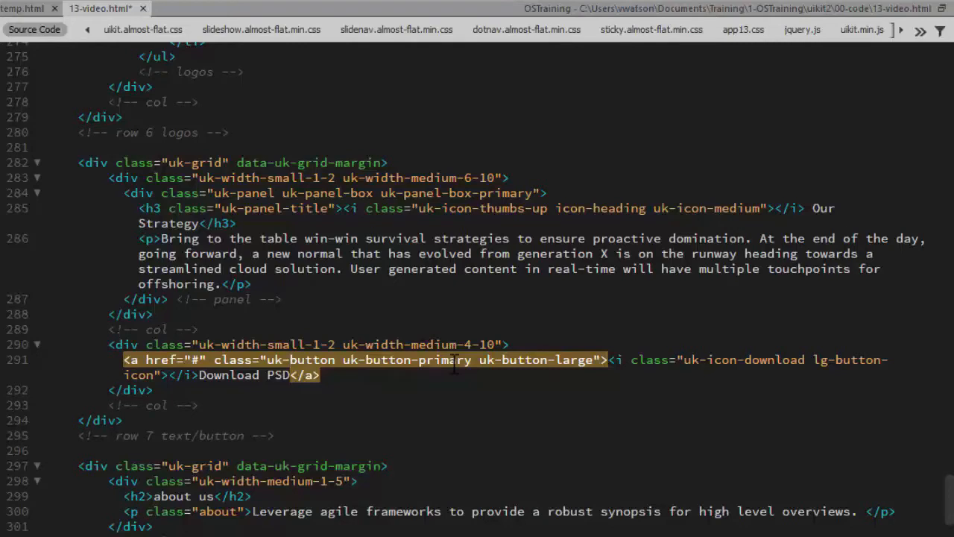
pyautogui.doubleClick(535, 359)
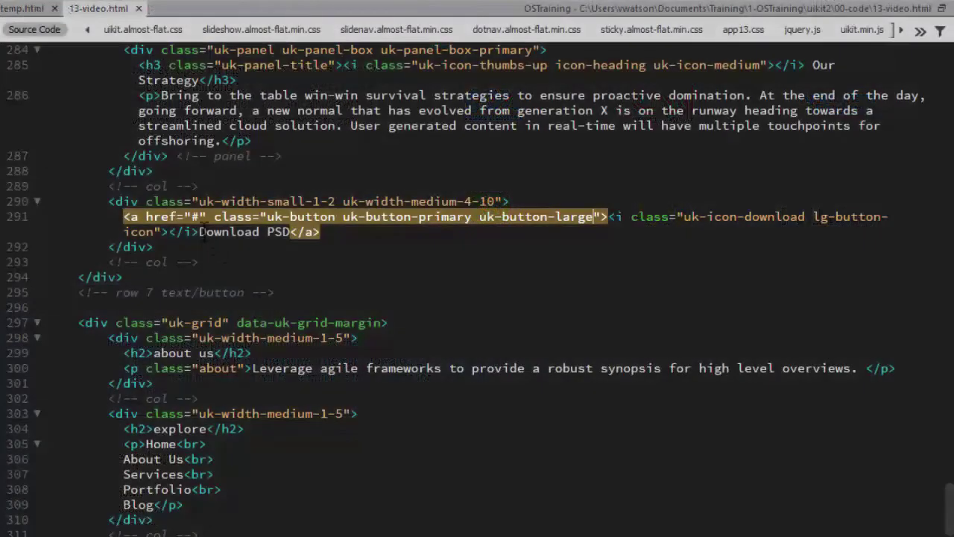
# - Place the caret on the Download PSD link line in row 7's column
pyautogui.click(204, 235)
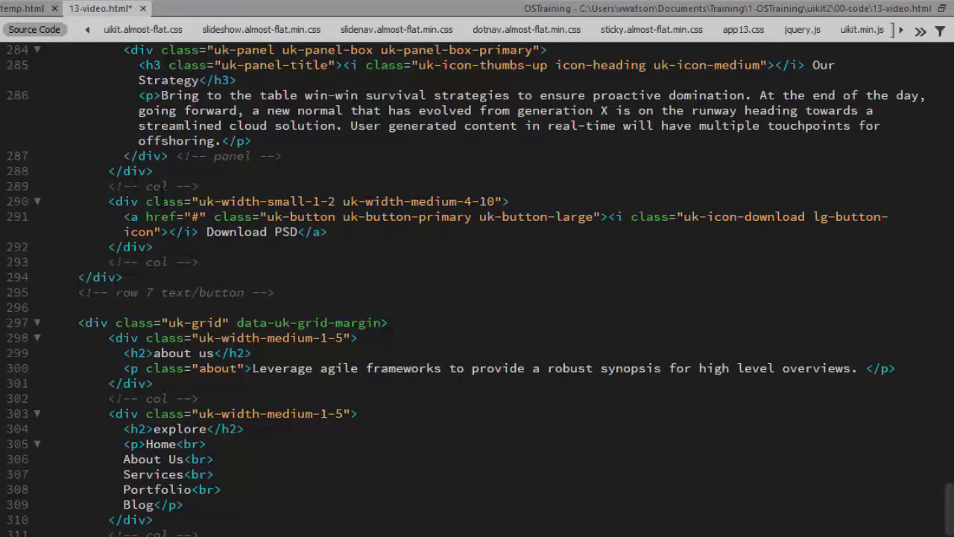
# - Paste the PNG/PSD/JPG uk-button-group markup below the Download PSD link and indent it
pyautogui.press('Return')
pyautogui.press('Return')
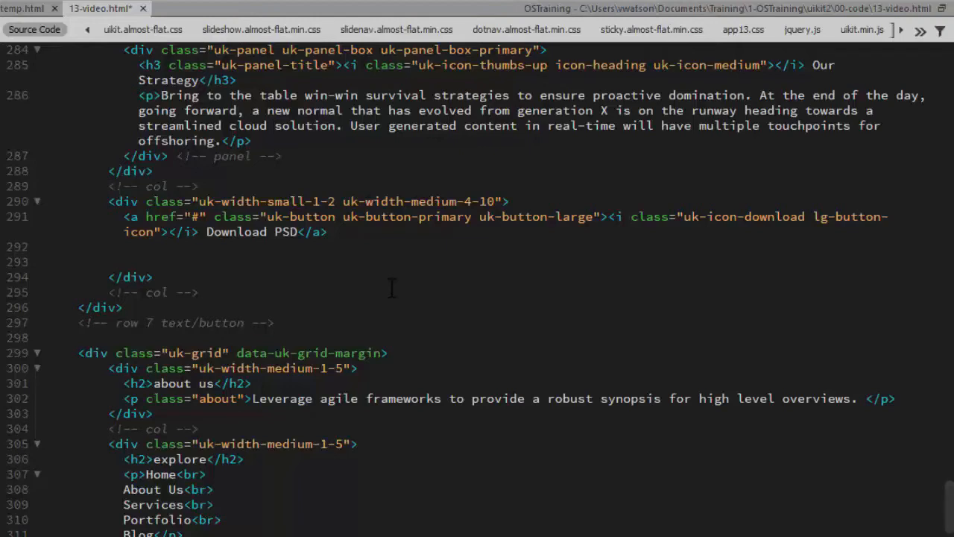
pyautogui.write('<div class="uk-margin uk-button-group">   <a href="#" class="uk-button uk-button-success">PNG Download</a>   <a href="#" class="uk-button uk-button-primary">PSD Download</a>   <a href="#" class="uk-button uk-button-danger">JPG Download</a> </div> <!-- button group -->')
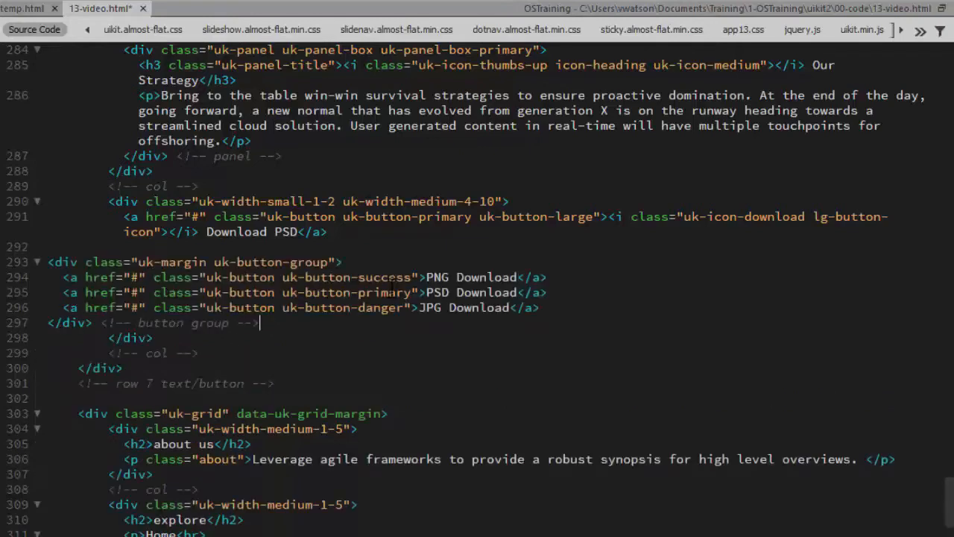
pyautogui.hotkey('shift', 'Up')
pyautogui.hotkey('shift', 'Up')
pyautogui.hotkey('shift', 'Up')
pyautogui.hotkey('shift', 'Up')
pyautogui.hotkey('shift', 'Home')
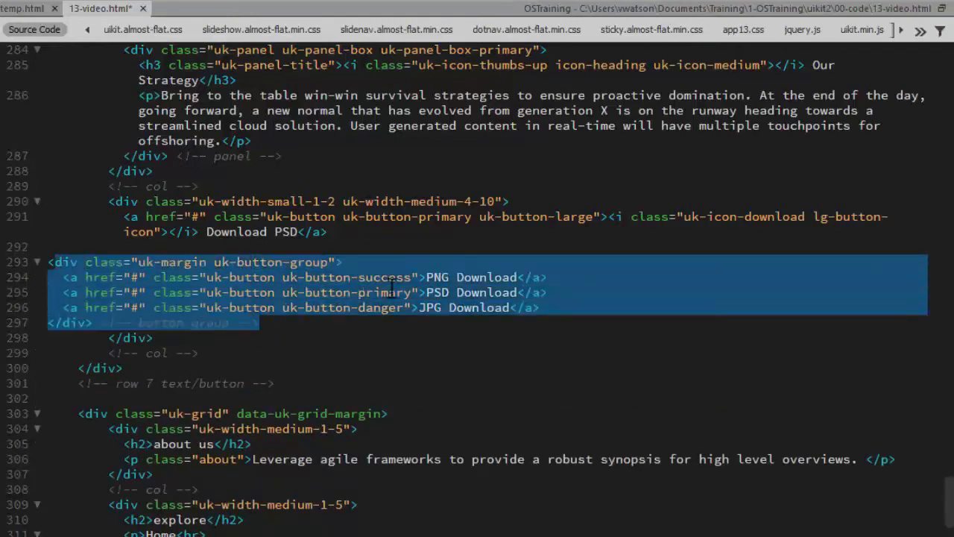
pyautogui.press('Tab')
pyautogui.press('Tab')
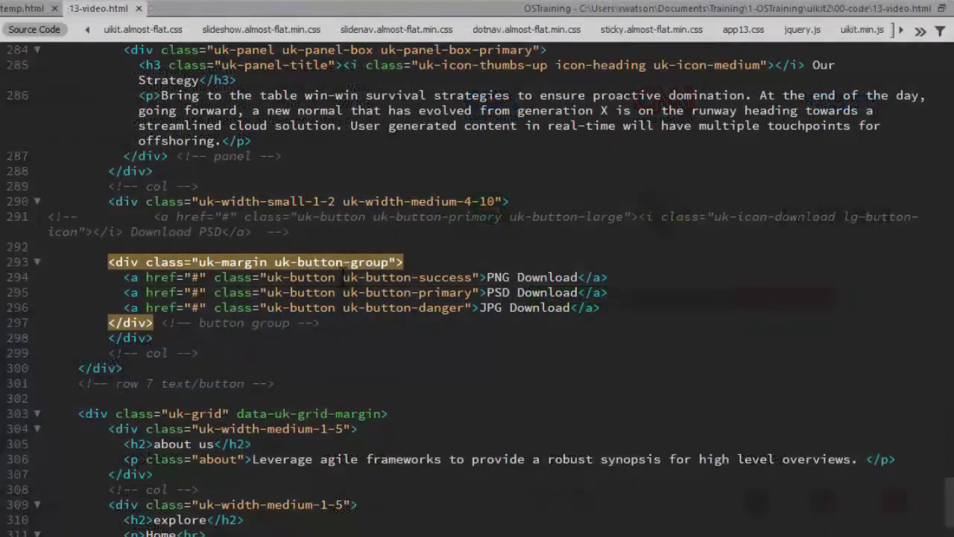
# - Select the uk-button-success class on the PNG Download button
pyautogui.click(343, 277)
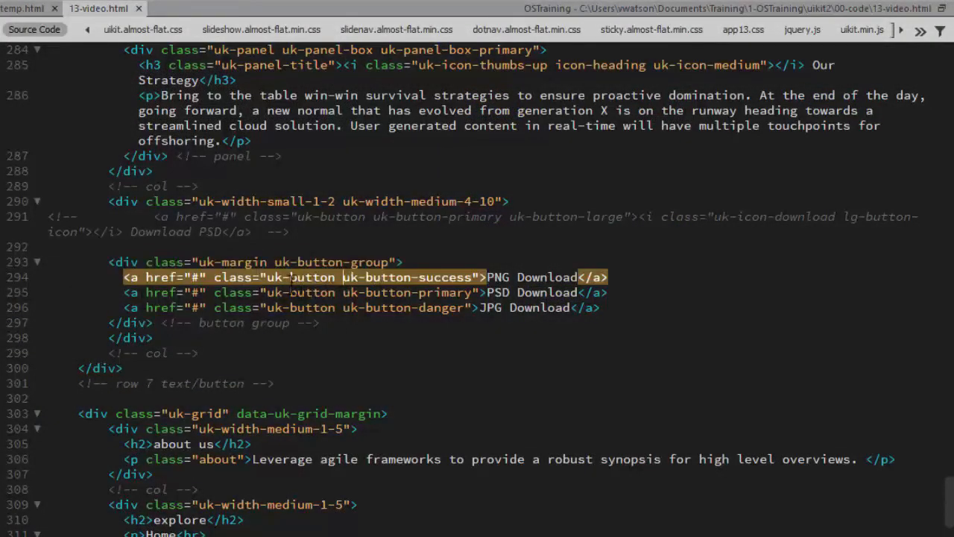
pyautogui.click(476, 277)
pyautogui.moveTo(476, 277); pyautogui.dragTo(343, 278)
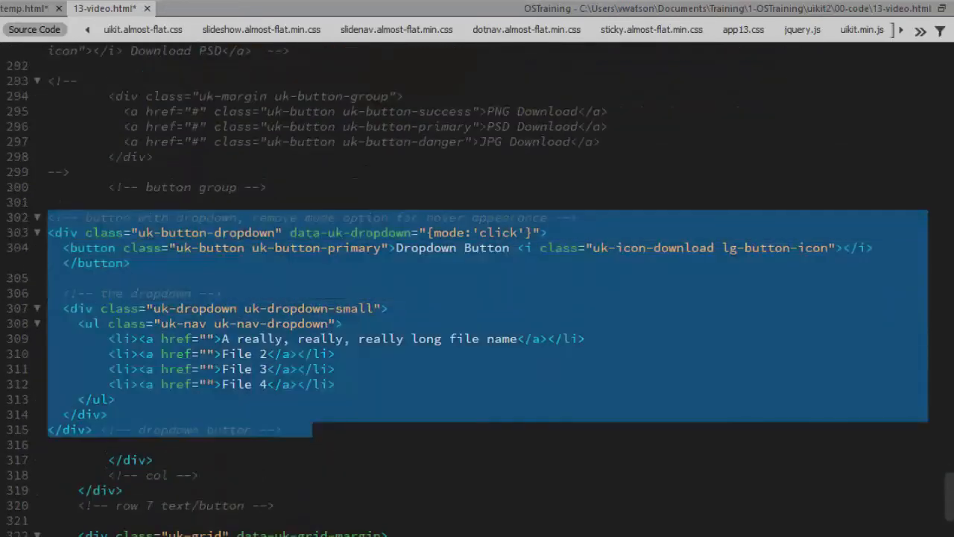
# - Indent the dropdown block, then delete and restore the {mode:'click'} value on data-uk-dropdown
pyautogui.press('Tab')
pyautogui.click(145, 233)
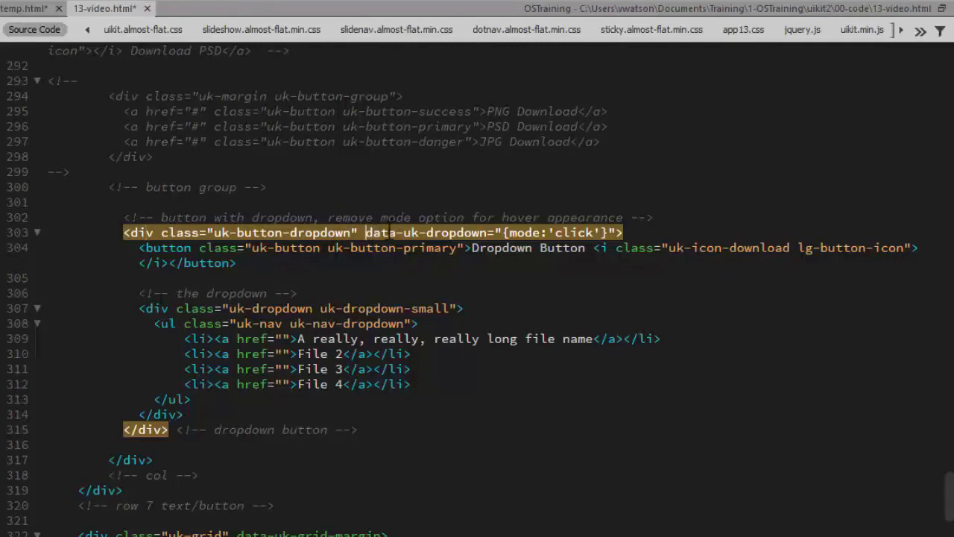
pyautogui.moveTo(366, 232); pyautogui.dragTo(488, 232)
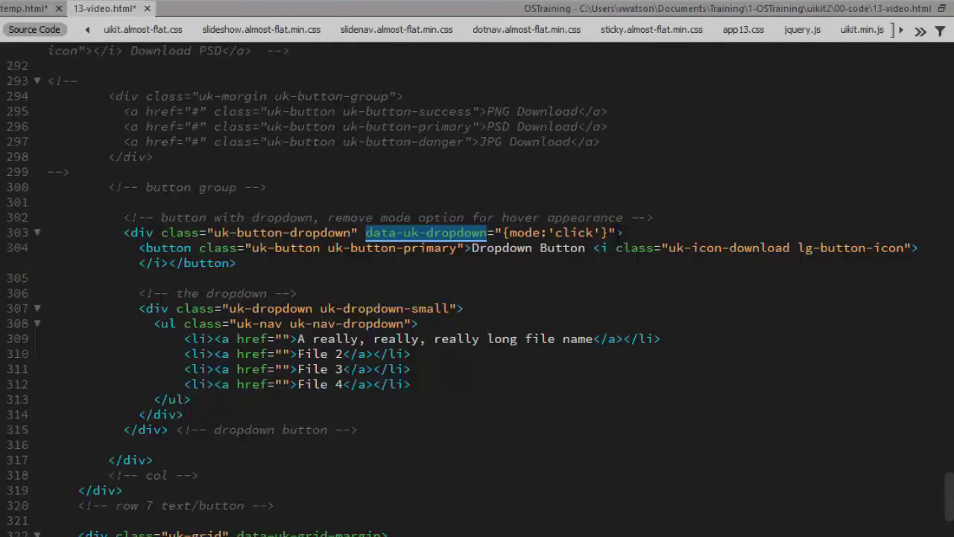
pyautogui.moveTo(615, 233); pyautogui.dragTo(488, 232)
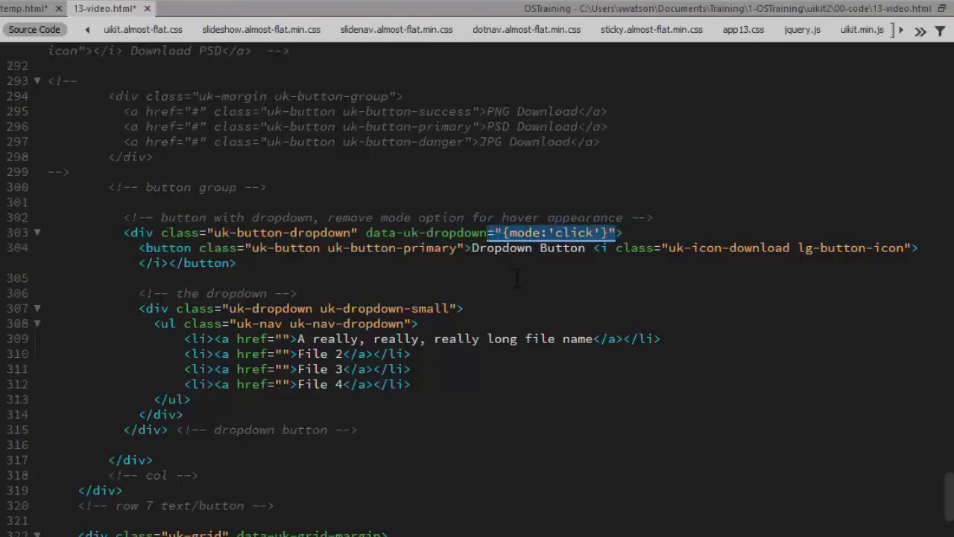
pyautogui.press('Delete')
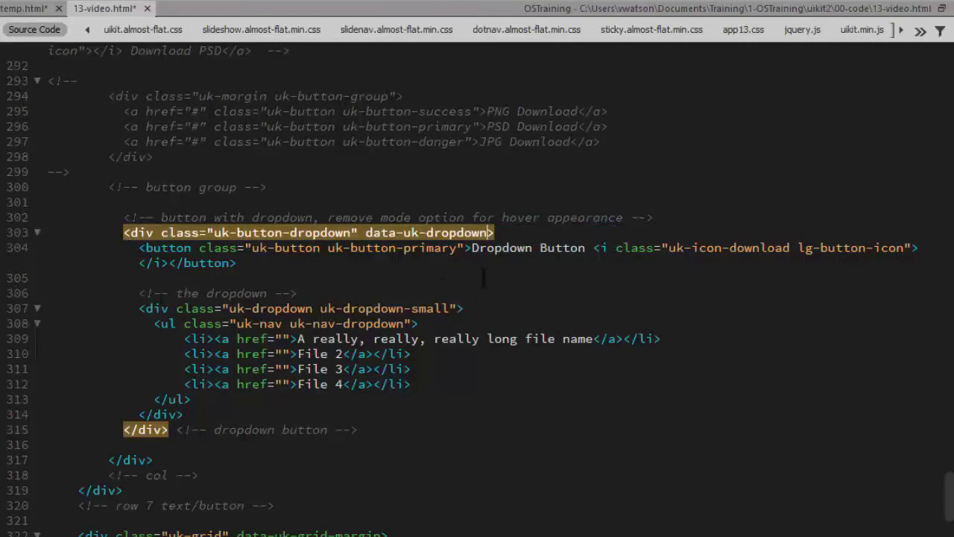
pyautogui.hotkey('ctrl', 'z')
pyautogui.press('Right')
pyautogui.press('Right')
pyautogui.press('Right')
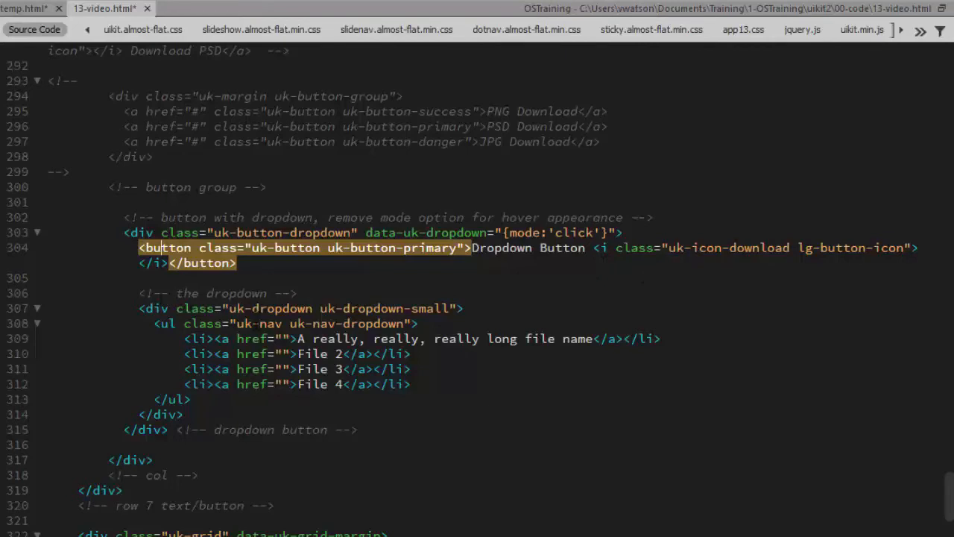
pyautogui.click(154, 308)
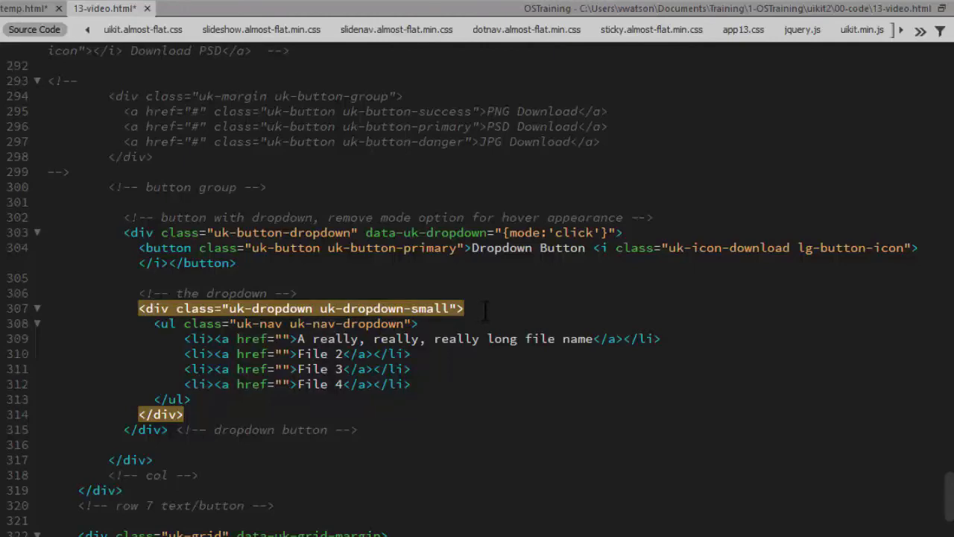
pyautogui.press('Down')
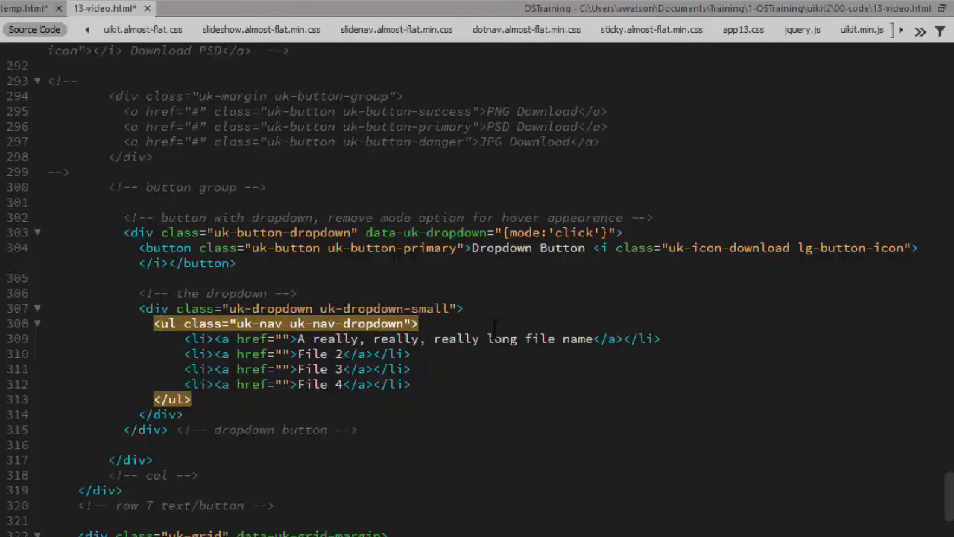
pyautogui.press('Down')
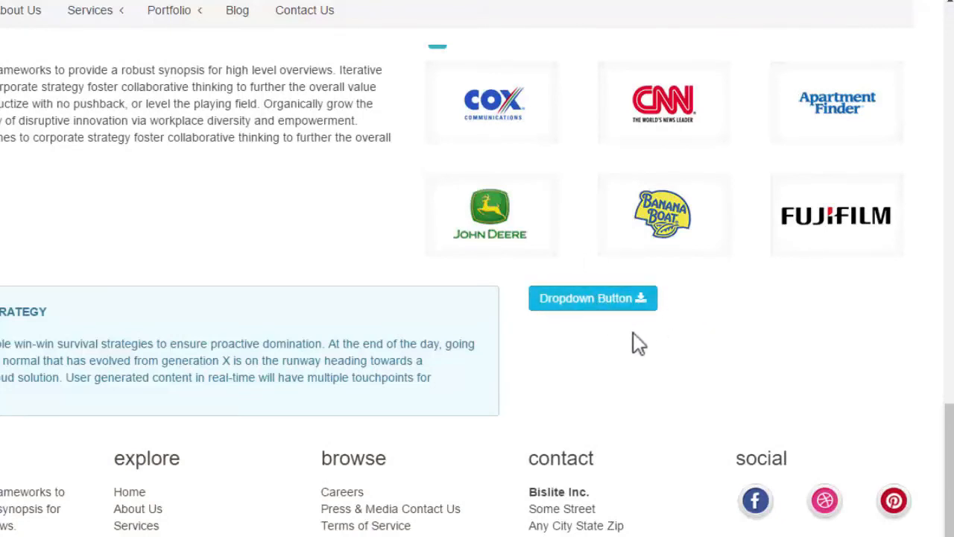
# - Open and close the Dropdown Button's file list twice, then switch back to the HTML source
pyautogui.click(604, 298)
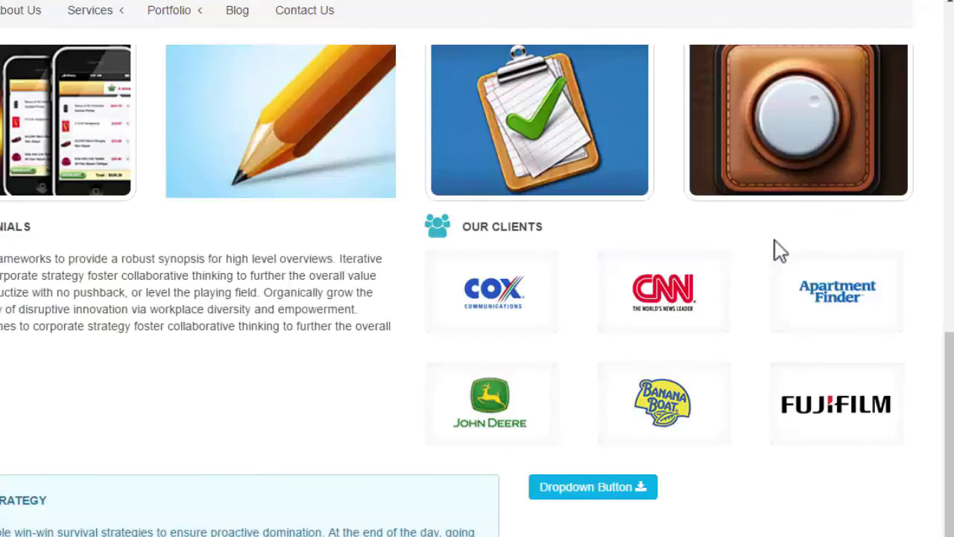
pyautogui.scroll(-3, 774, 240)
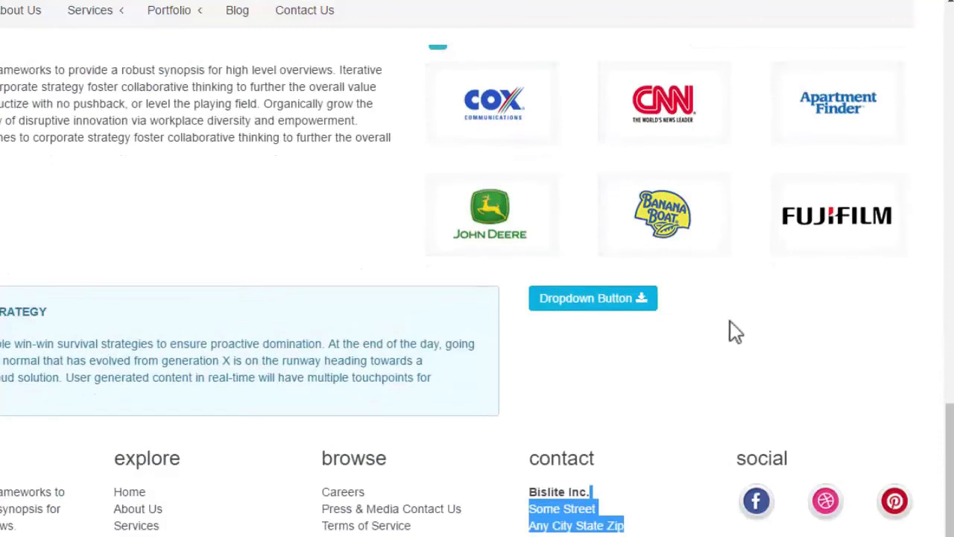
pyautogui.click(589, 306)
pyautogui.click(787, 369)
pyautogui.hotkey('alt', 'Tab')
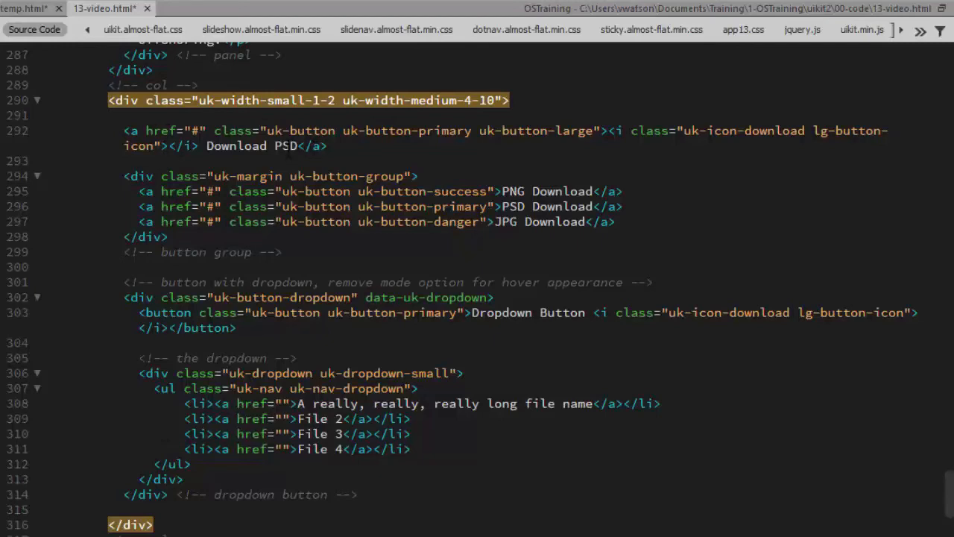
# - Add uk-visible-small to the Download PSD link and uk-visible-large to the button group div
pyautogui.click(287, 138)
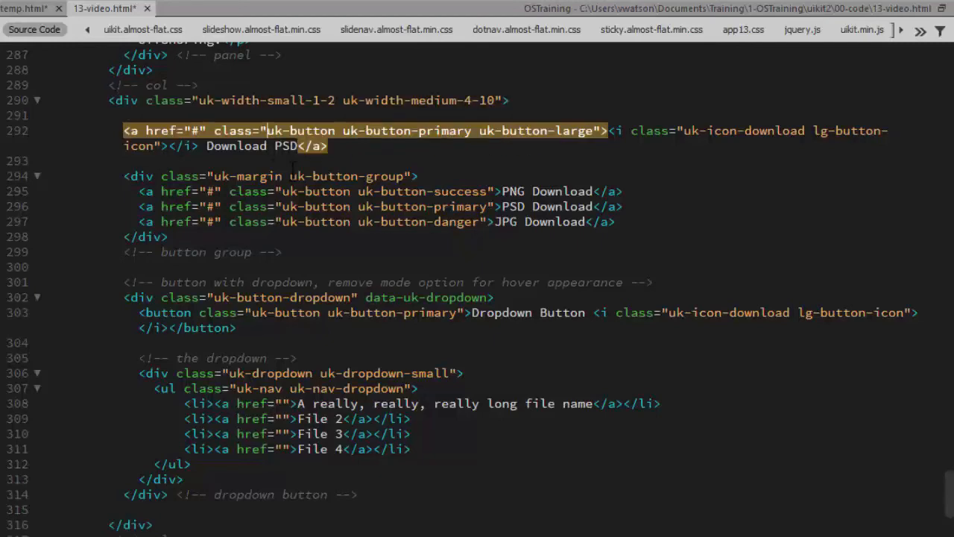
pyautogui.write('uk-visible-small')
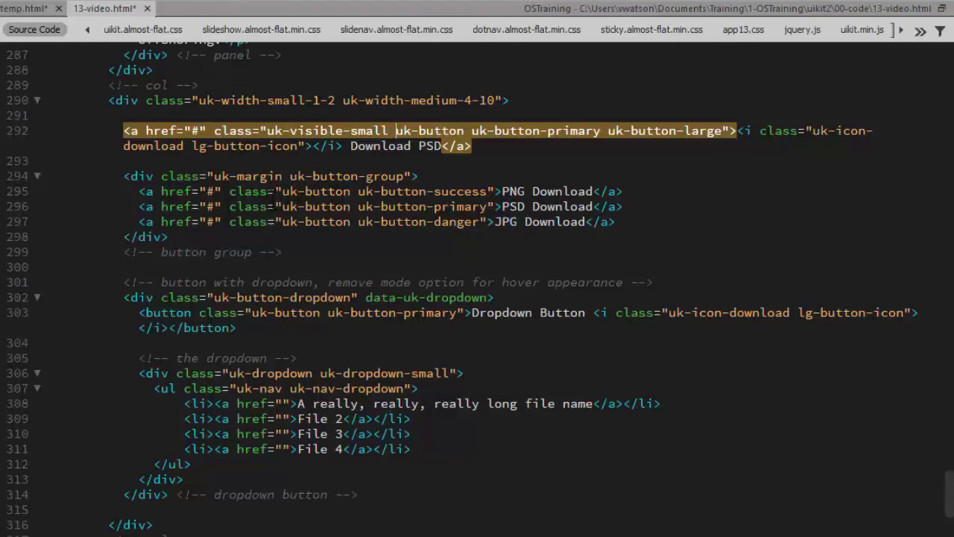
pyautogui.click(215, 176)
pyautogui.write('uk-visible-small')
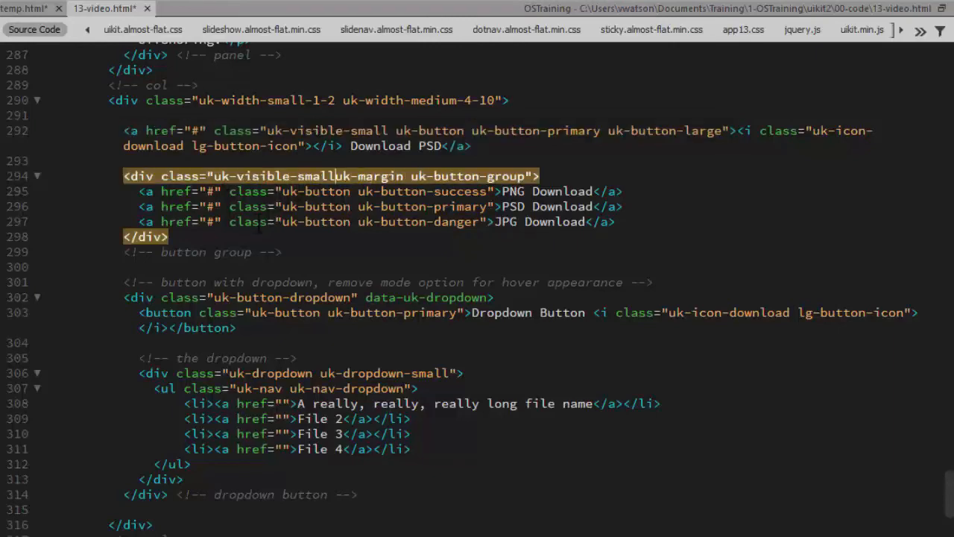
pyautogui.hotkey('shift', 'Left')
pyautogui.hotkey('shift', 'Left')
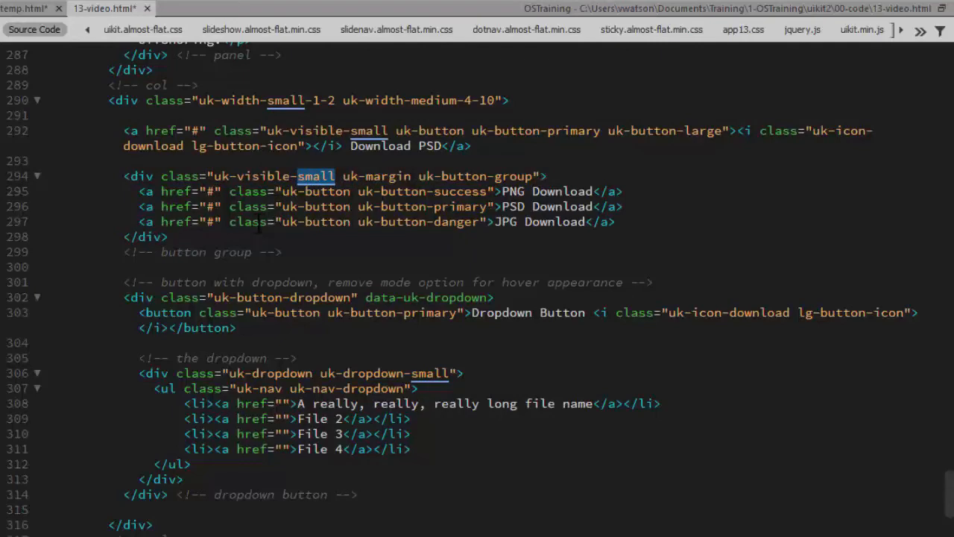
pyautogui.write('large')
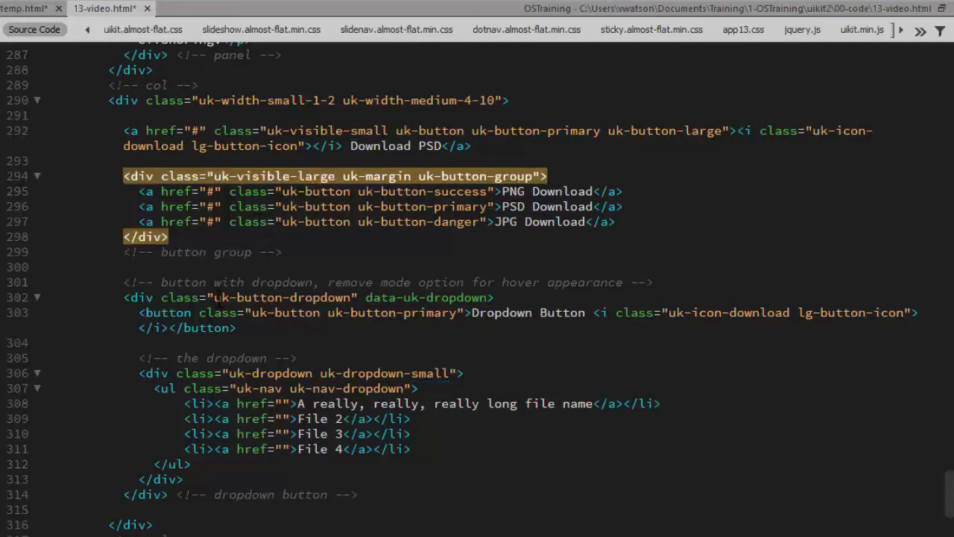
# - Add uk-visible-medium to the uk-button-dropdown container
pyautogui.click(217, 300)
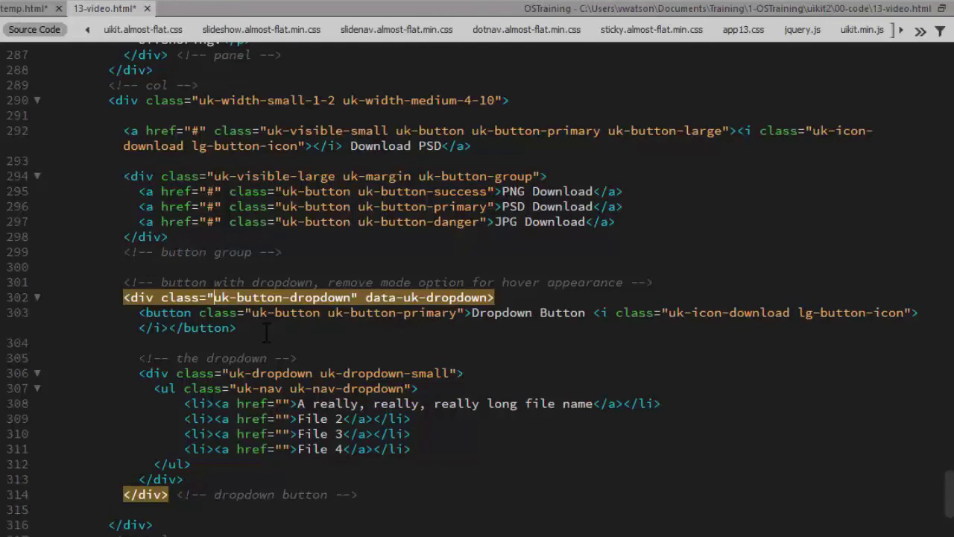
pyautogui.write('uk-visible-small')
pyautogui.doubleClick(311, 297)
pyautogui.write('mediu')
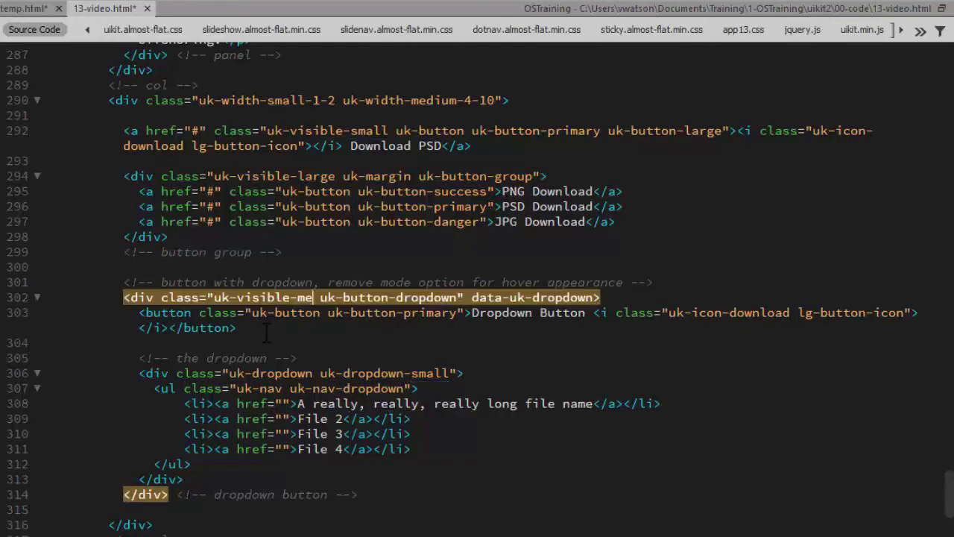
pyautogui.write('m')
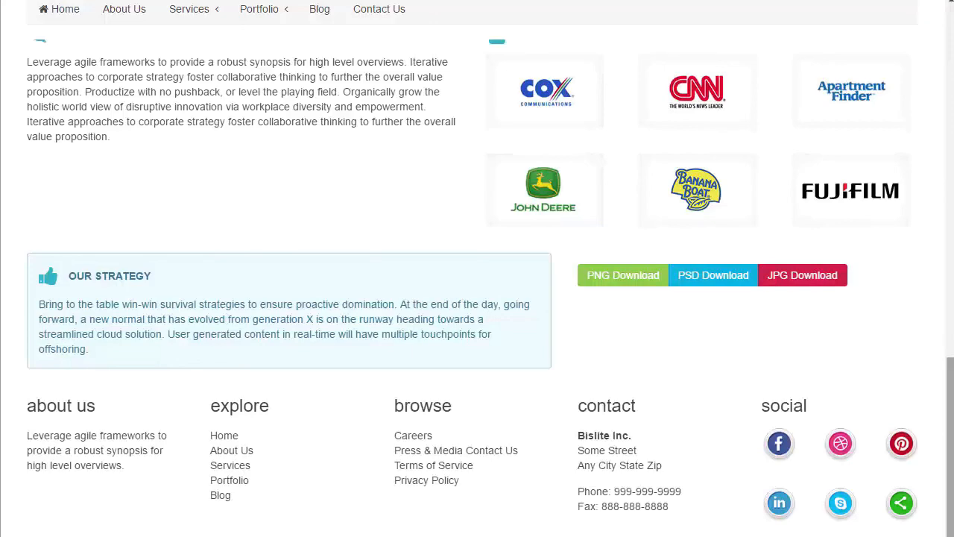
# - Narrow the page to medium width to get the Dropdown Button, then to small width for Download PSD only
pyautogui.moveTo(950, 425); pyautogui.dragTo(667, 373)
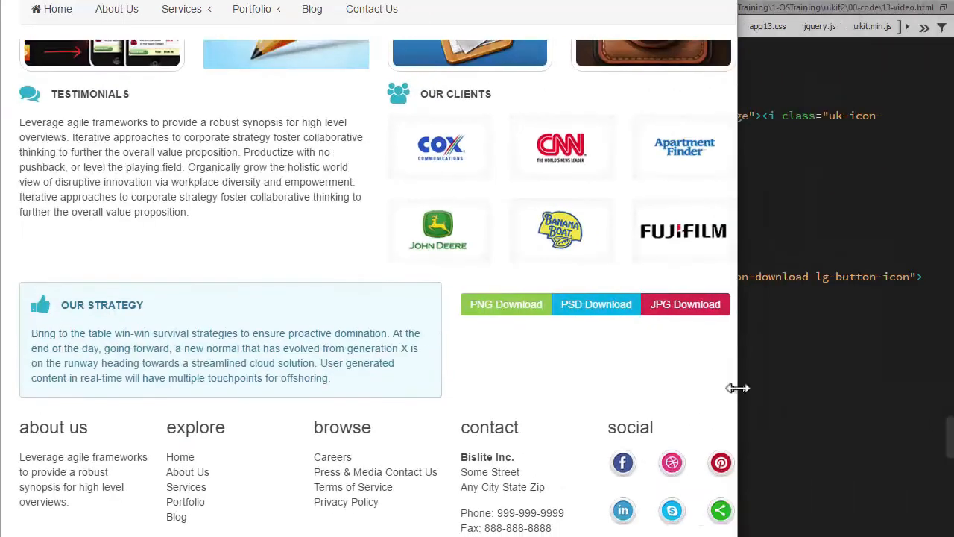
pyautogui.scroll(-4, 668, 374)
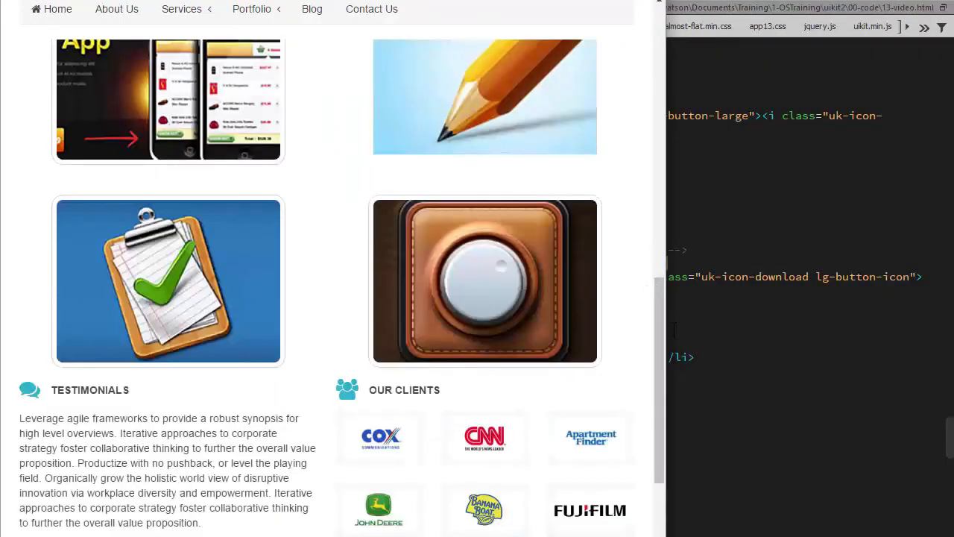
pyautogui.scroll(-5, 667, 357)
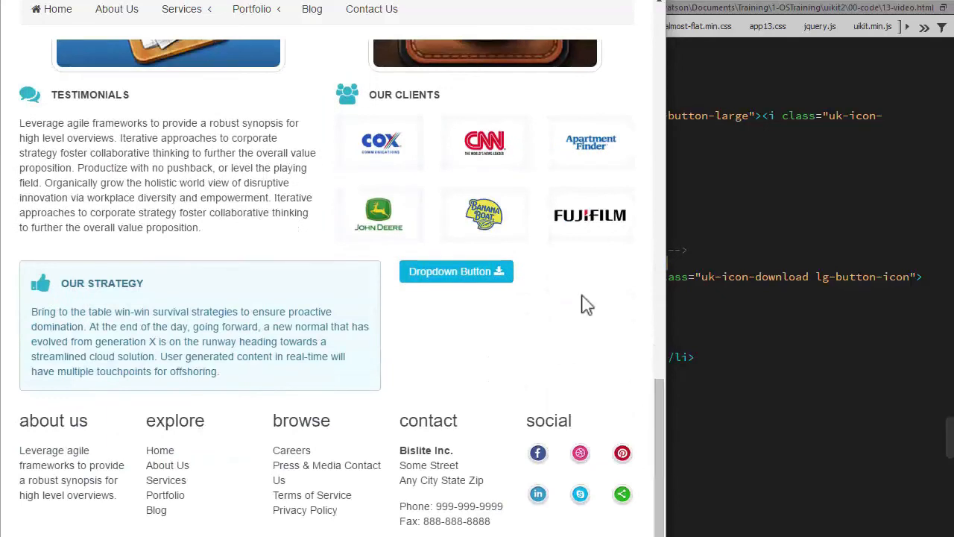
pyautogui.click(456, 272)
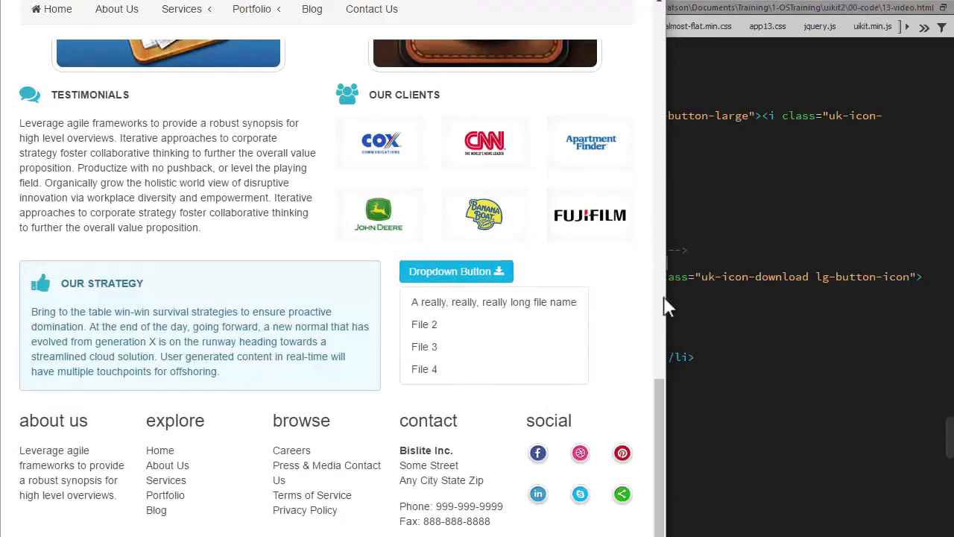
pyautogui.moveTo(668, 297); pyautogui.dragTo(453, 268)
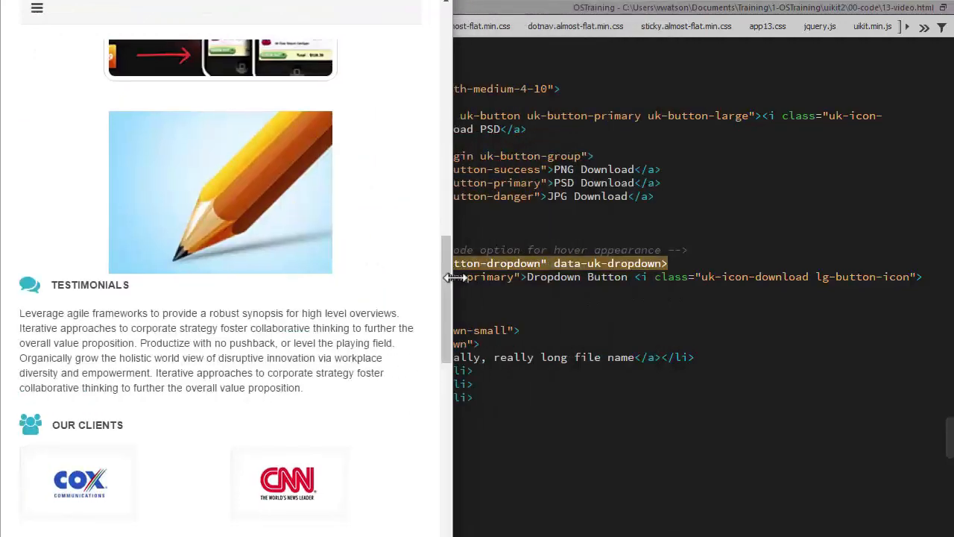
pyautogui.scroll(-6, 224, 298)
pyautogui.scroll(-2, 224, 298)
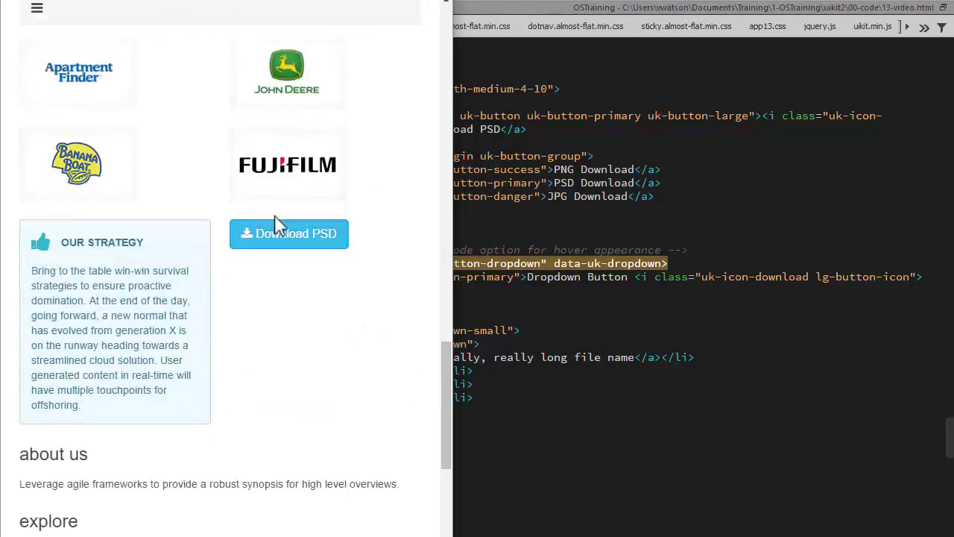